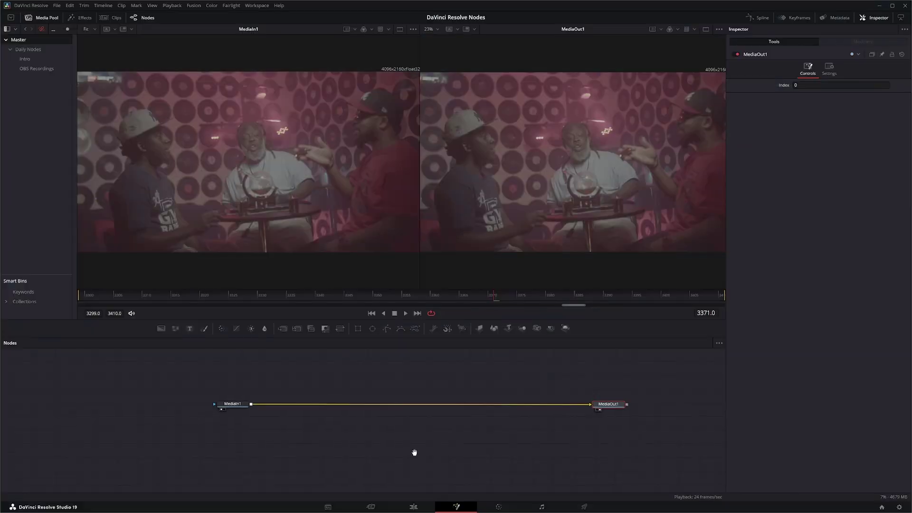
Step: Select the MediaIn1 node in the Fusion node graph
drag(415, 452, 400, 453)
drag(185, 381, 259, 438)
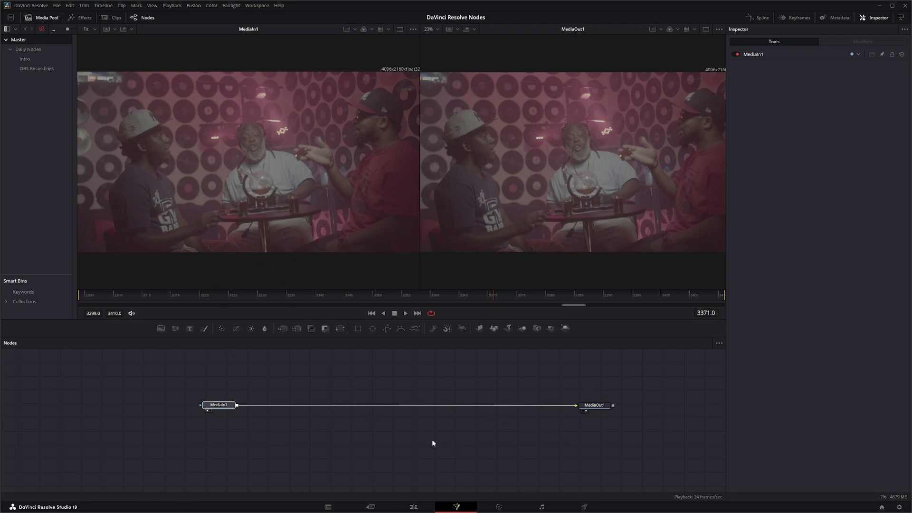
drag(429, 441, 424, 444)
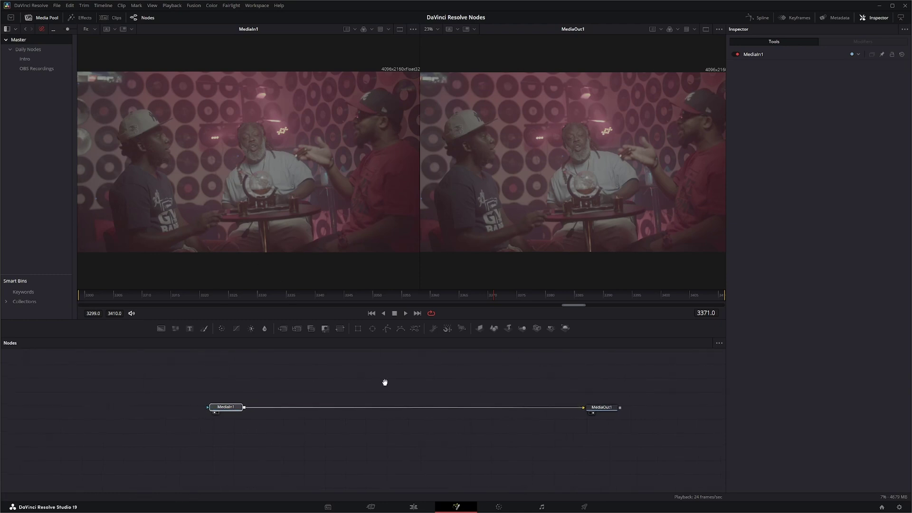
drag(384, 381, 387, 381)
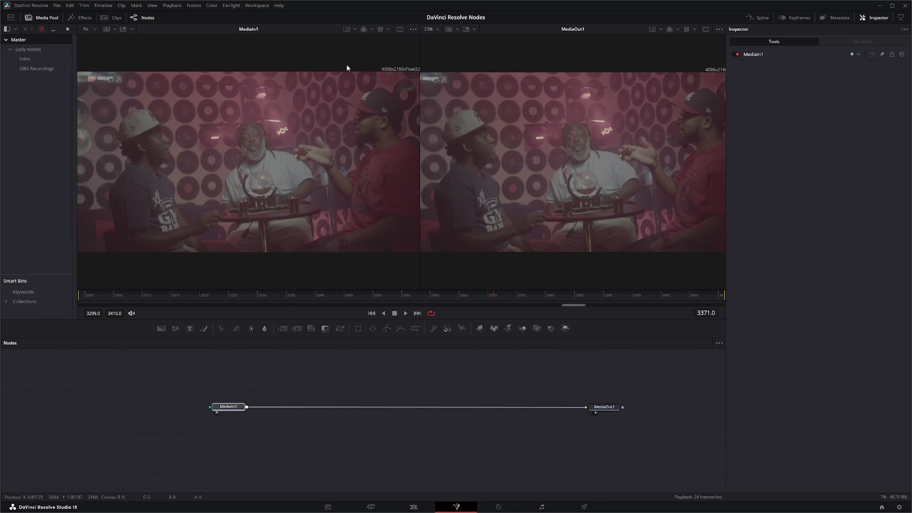
Step: Apply the display LUT to both the MediaIn1 and MediaOut1 viewers, then save the project
click(380, 29)
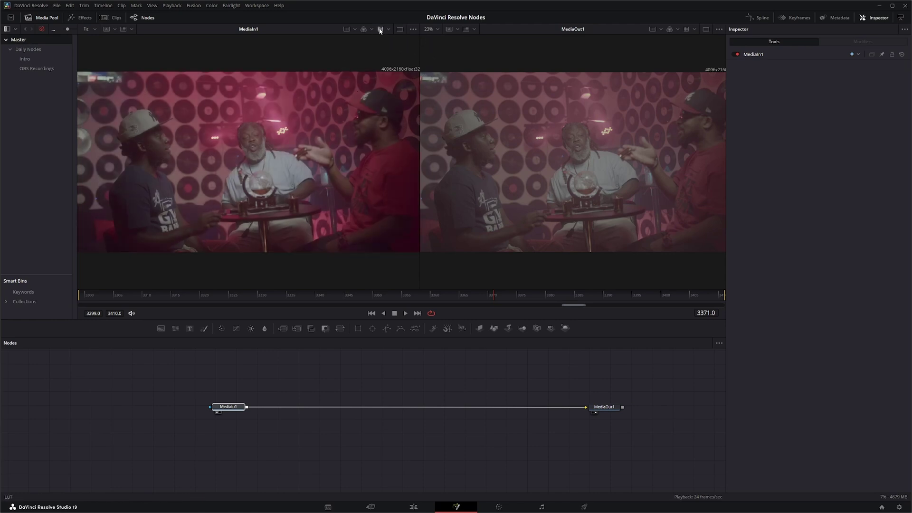
click(686, 29)
drag(491, 376, 480, 381)
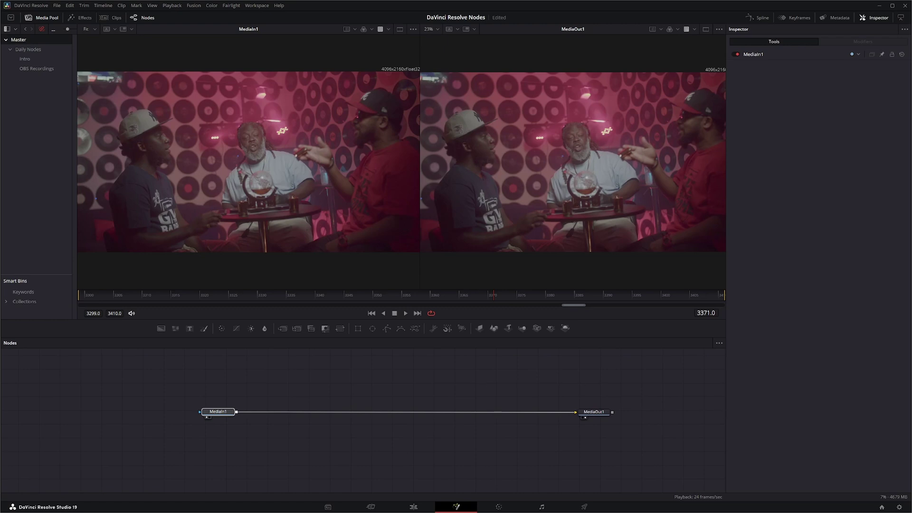
key(ctrl+s)
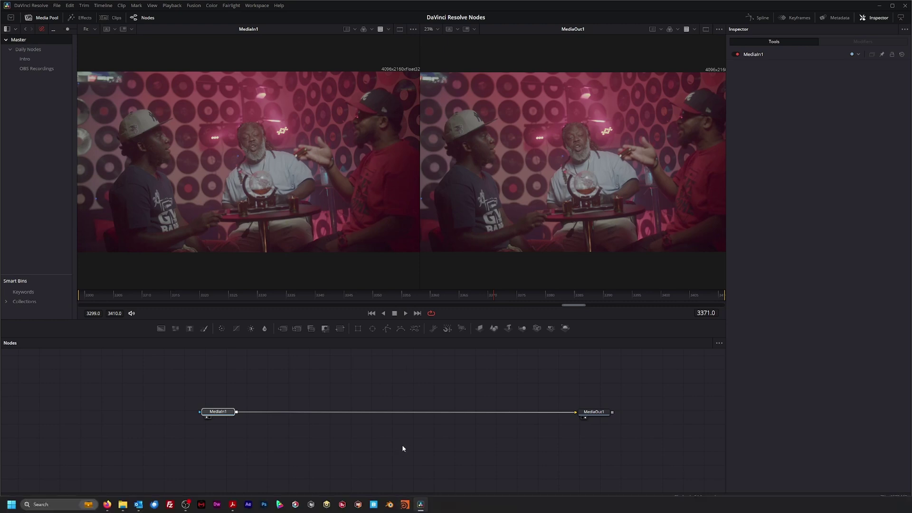
click(499, 507)
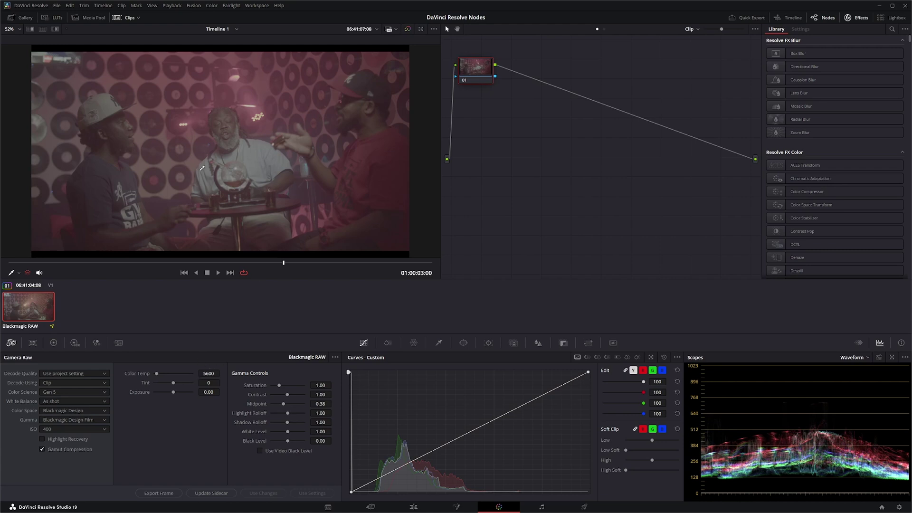
click(456, 507)
Step: Add a Chromatic Adaptation node onto the MediaIn1–MediaOut1 link
click(473, 461)
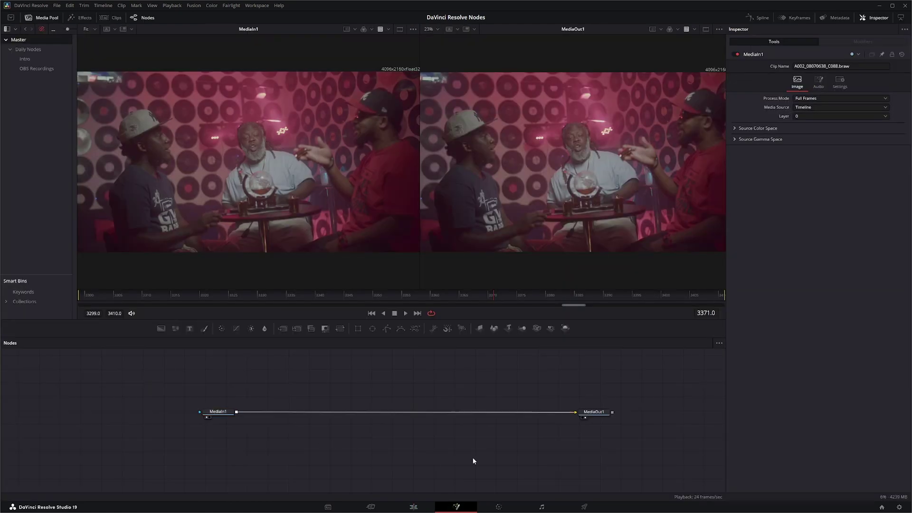
key(shift+space)
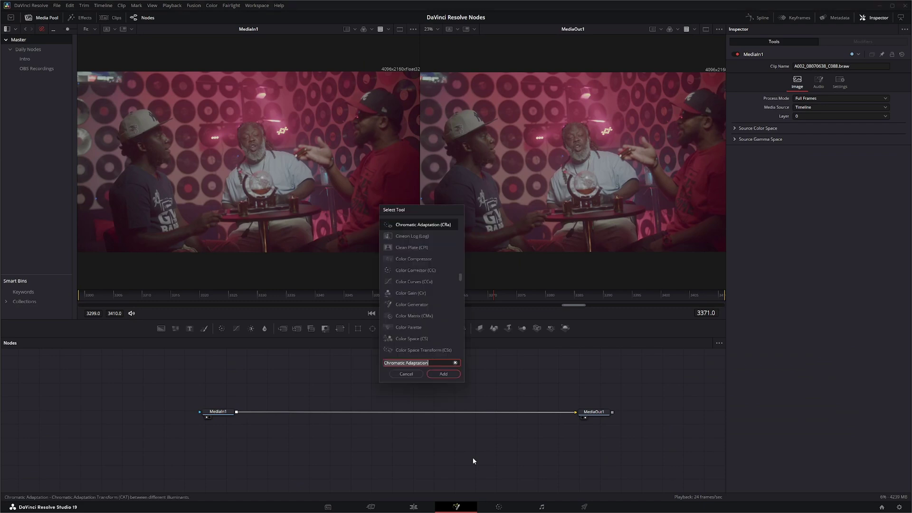
key(Return)
drag(472, 460, 529, 415)
Step: Reposition ChromaticAdaptation1 so it sits just before MediaOut1
drag(332, 369, 383, 449)
drag(524, 412, 283, 414)
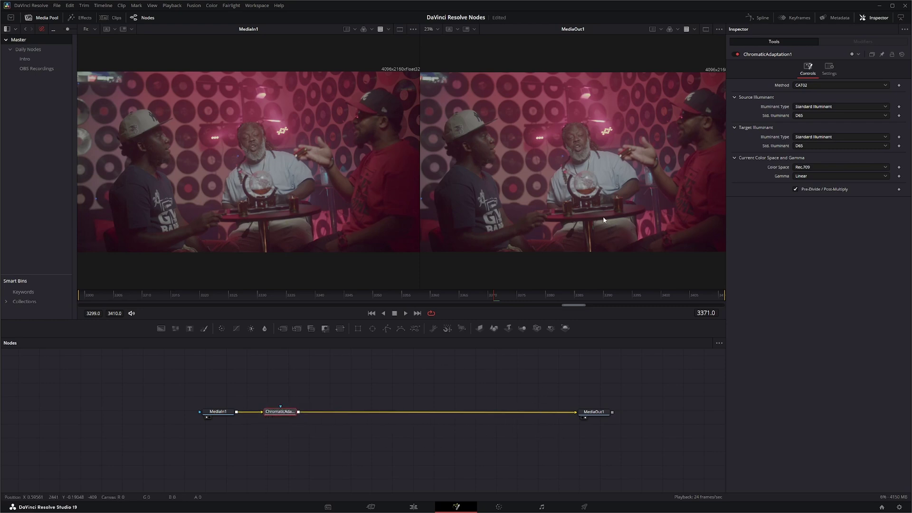
drag(278, 416, 523, 416)
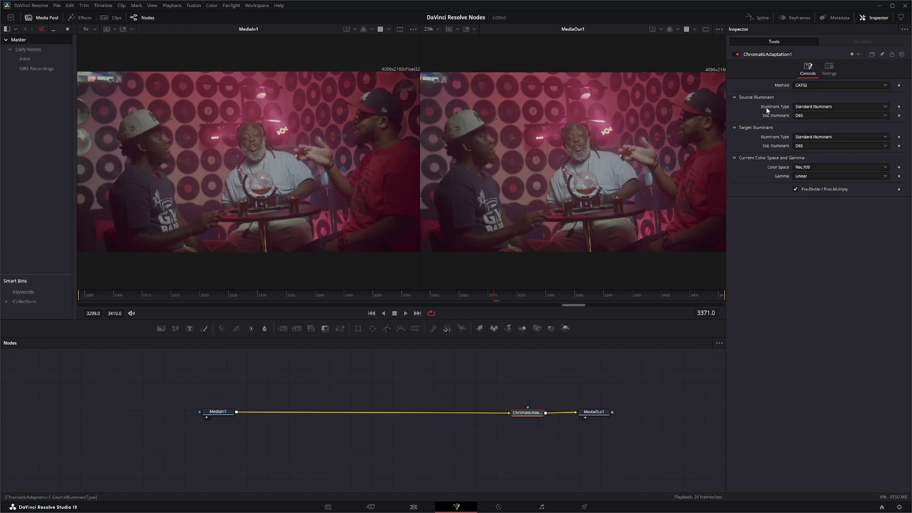
Step: Open the Inspector's Method dropdown, currently set to CAT02
click(807, 86)
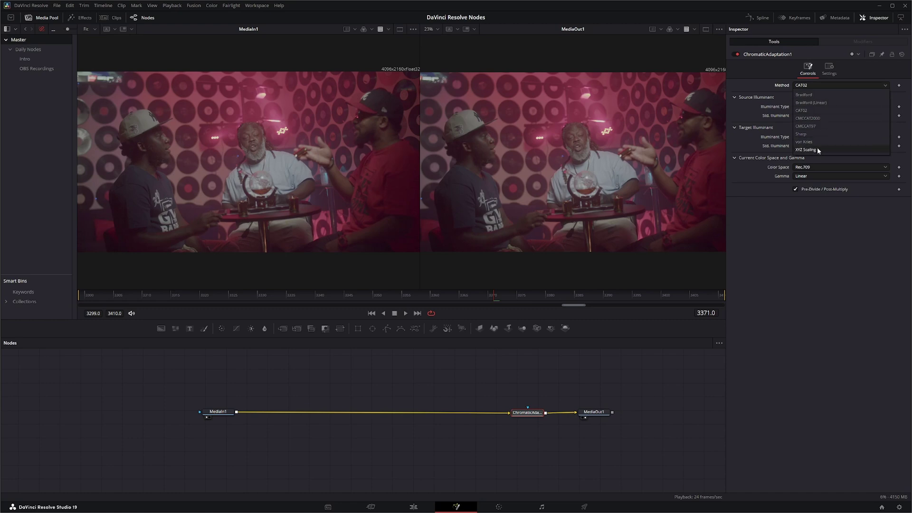
Step: Try the von Kries method, then settle on Bradford (Linear) for chromatic adaptation
click(829, 102)
click(811, 84)
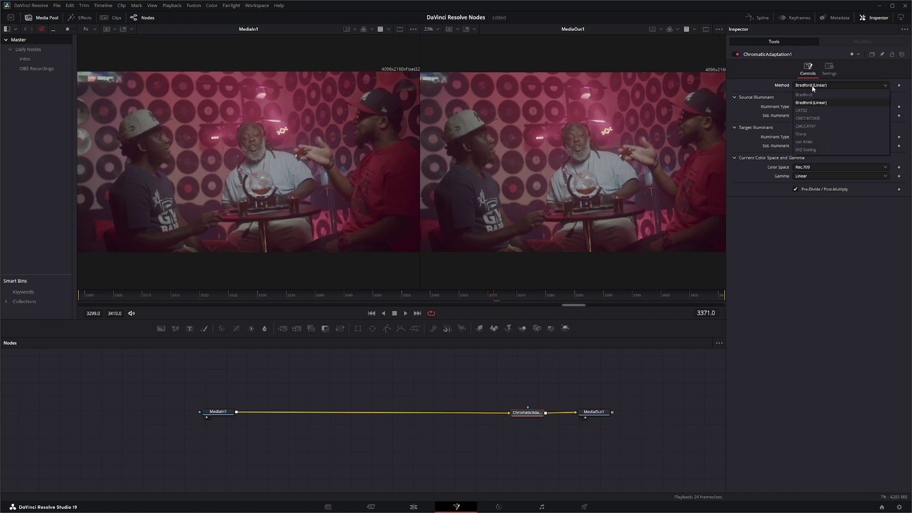
click(824, 141)
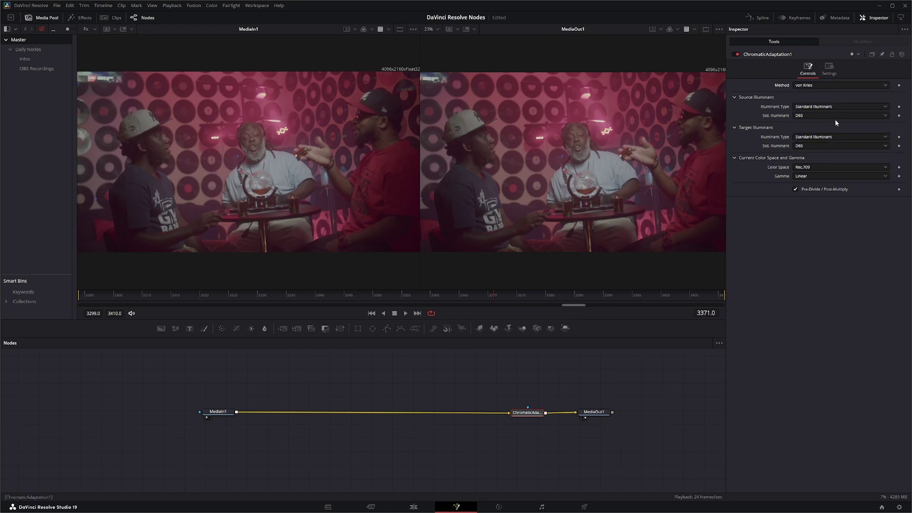
click(802, 87)
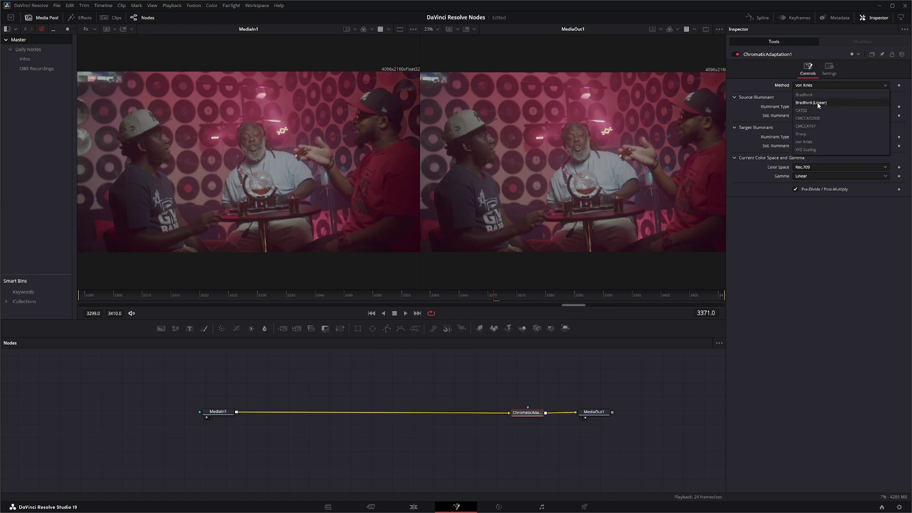
click(818, 104)
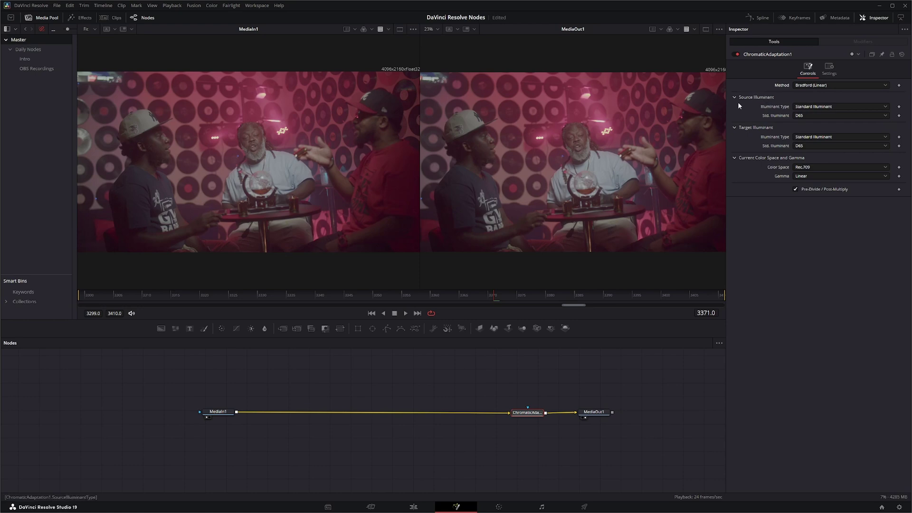
Step: Keep the source as a Standard Illuminant and set it to E
click(812, 106)
click(824, 116)
click(814, 116)
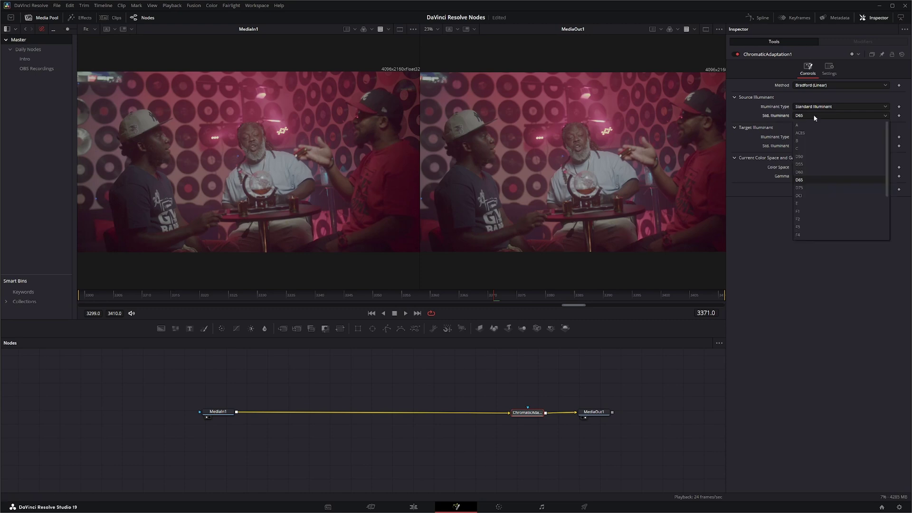
click(812, 207)
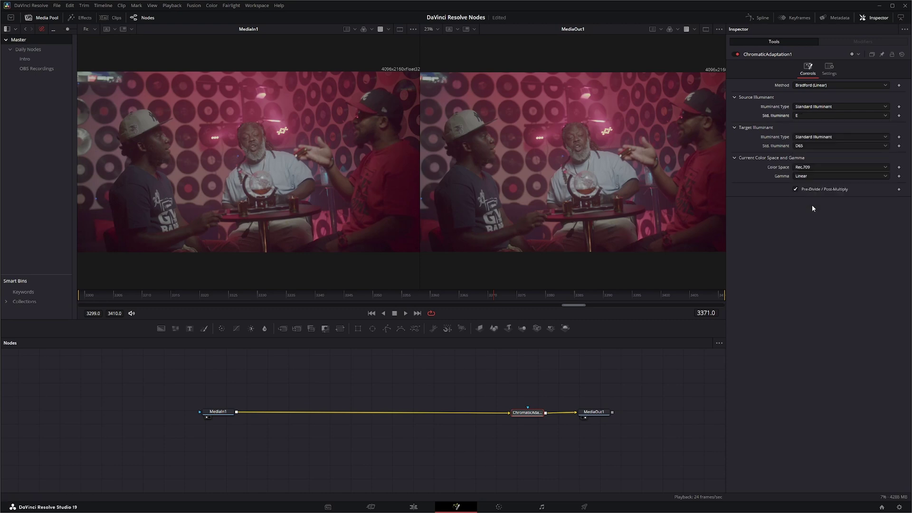
Step: Try target standard illuminants F3, F4 and then B
click(804, 146)
click(812, 257)
click(813, 146)
click(816, 264)
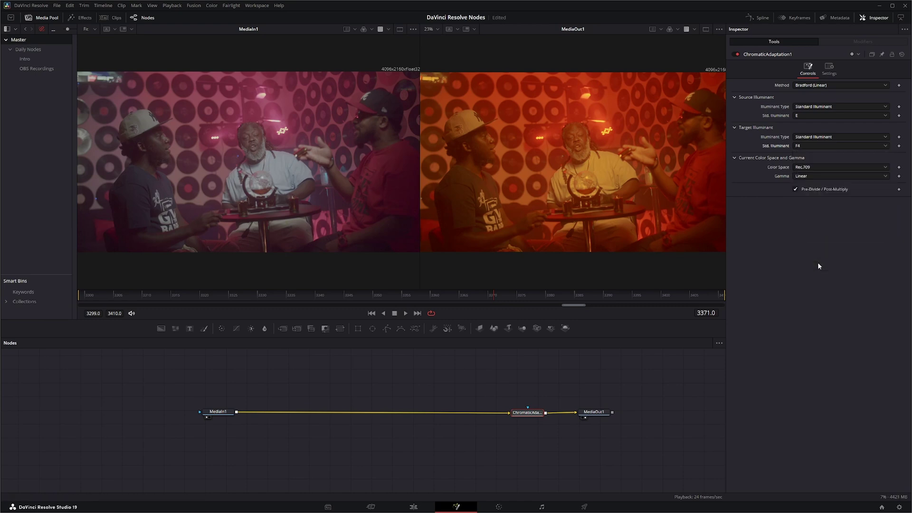
click(810, 147)
click(811, 167)
Step: Try a CIE 1931 xy target, then switch Target Illuminant Type to Color Temperature
click(813, 137)
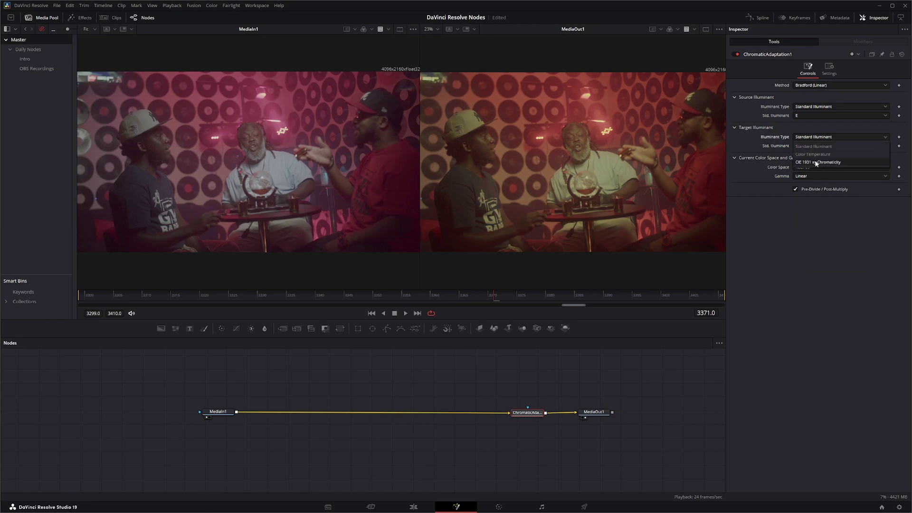
click(816, 162)
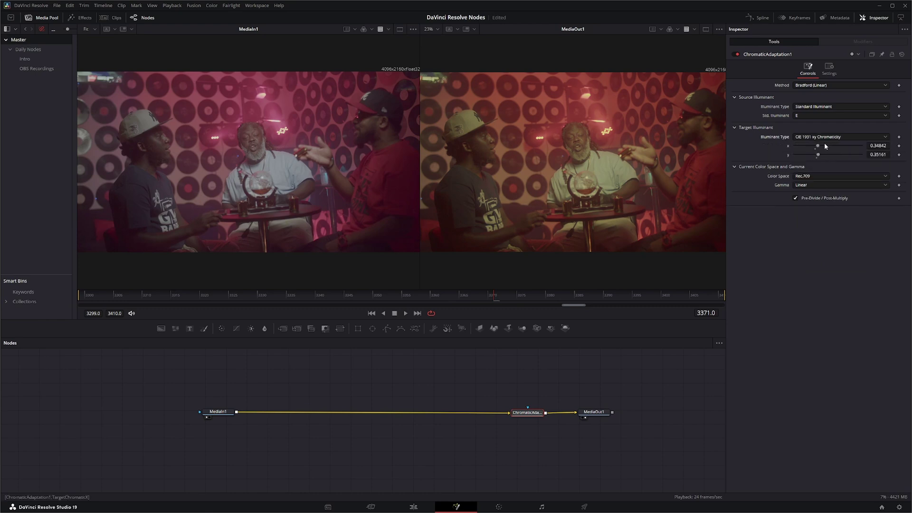
mouse_move(817, 147)
mouse_down()
mouse_move(807, 147)
mouse_move(832, 155)
mouse_up()
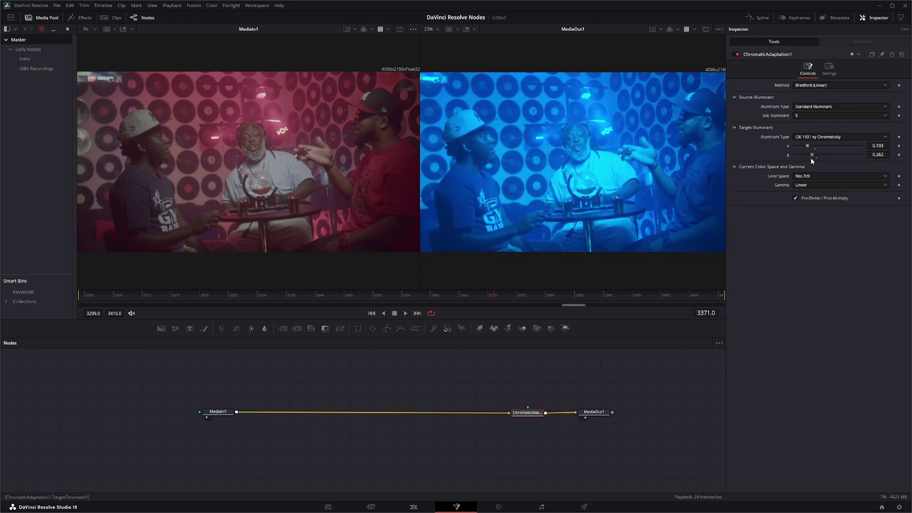
drag(807, 158, 819, 158)
click(815, 137)
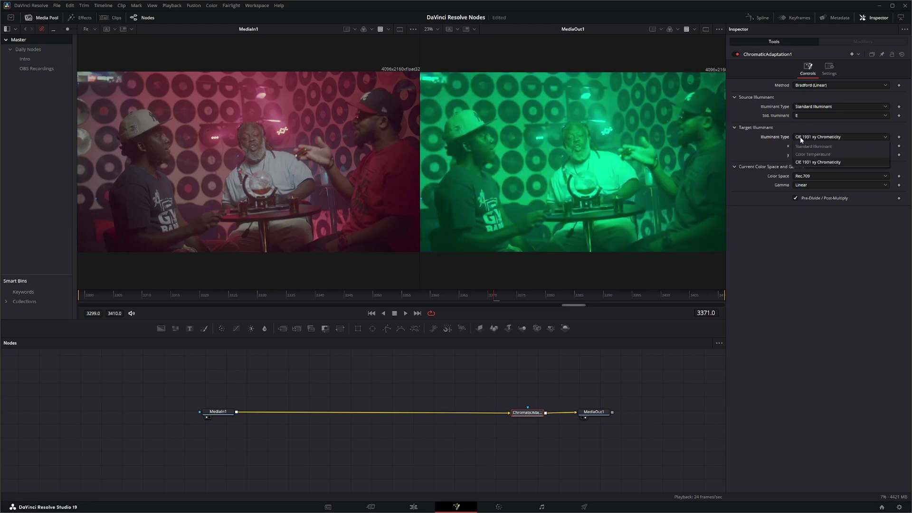
click(840, 155)
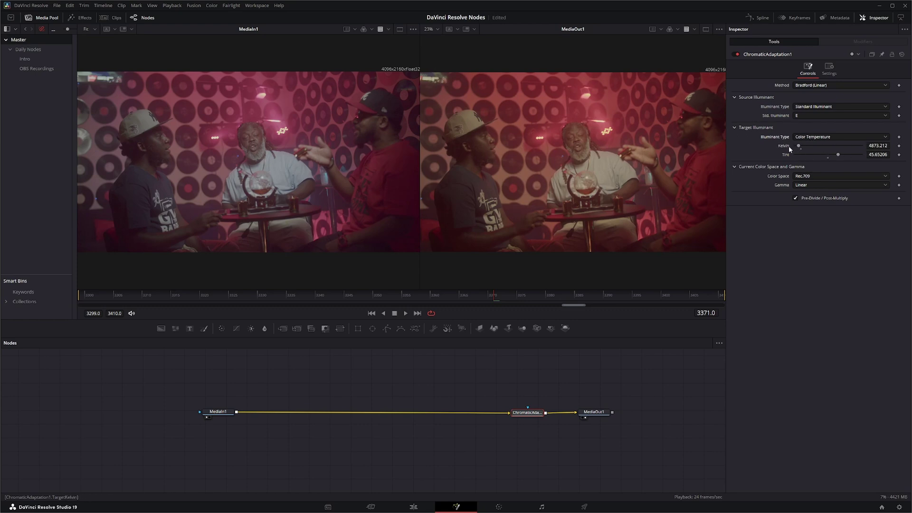
Step: Reset the target to 6500 K, tint 0, and set a Color Temperature source of 5600 K, tint 0
double_click(786, 146)
double_click(785, 155)
click(806, 109)
click(800, 122)
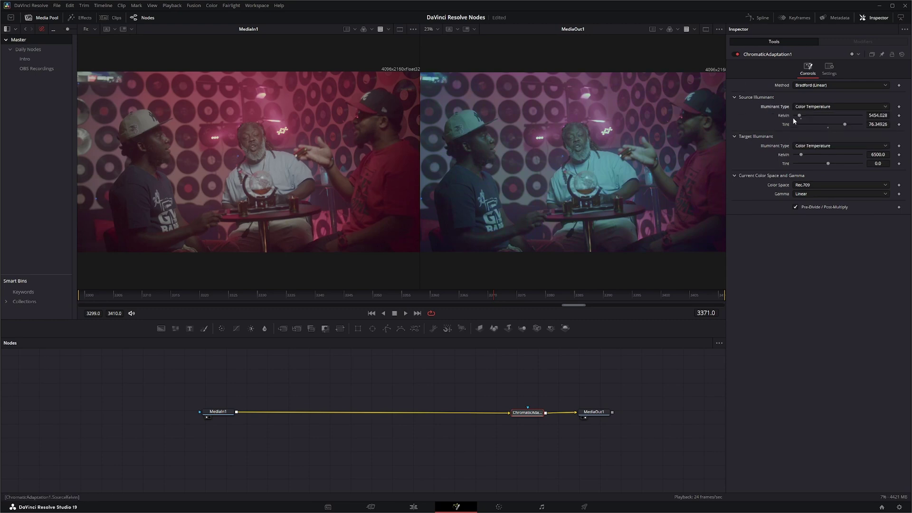
click(880, 116)
text(5600)
key(Tab)
text(0)
key(Return)
Step: Choose DaVinci Wide Gamut colour space and DaVinci Intermediate gamma, then save the project
click(816, 186)
click(831, 210)
click(810, 197)
click(829, 236)
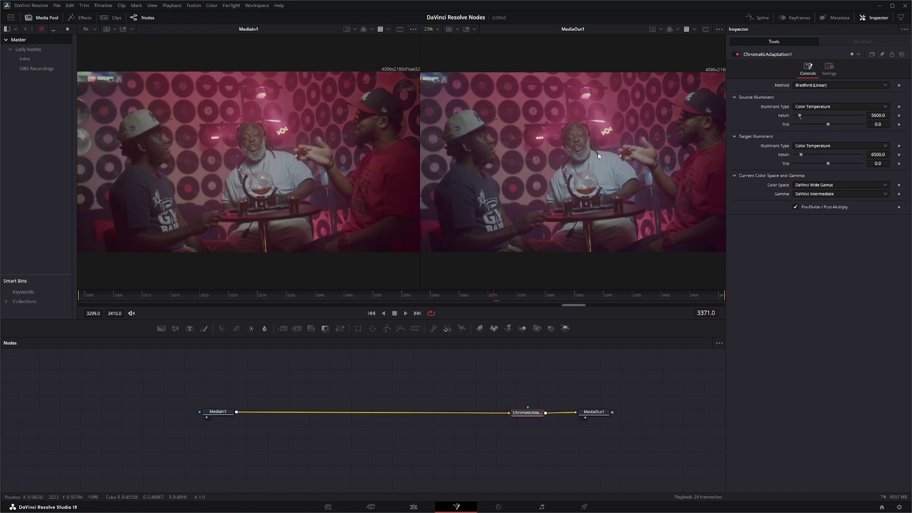
key(ctrl+s)
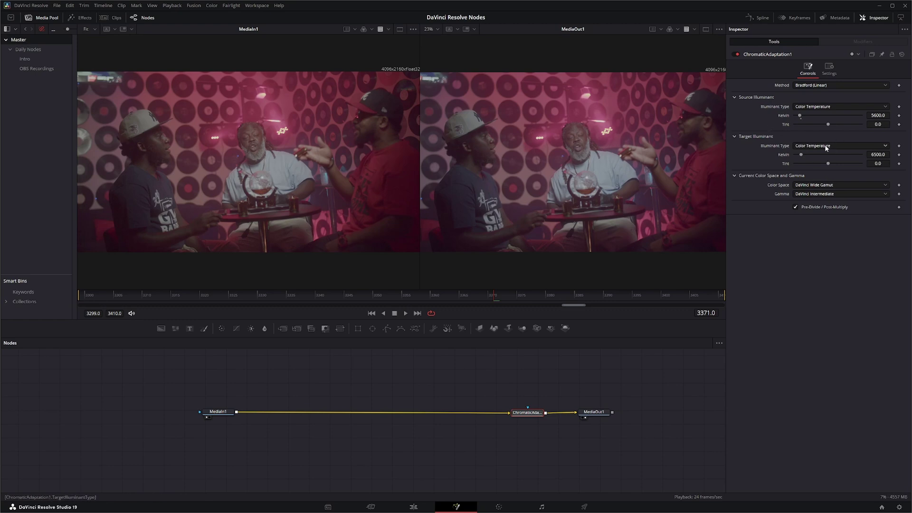
Step: Enter 3200 K as the target Kelvin value
click(883, 154)
text(3200)
key(Tab)
click(825, 279)
Step: Experiment with target tint and Kelvin, then restore tint 0 and re-enter 3200 K
drag(830, 165, 856, 171)
drag(779, 173, 889, 169)
drag(789, 175, 818, 169)
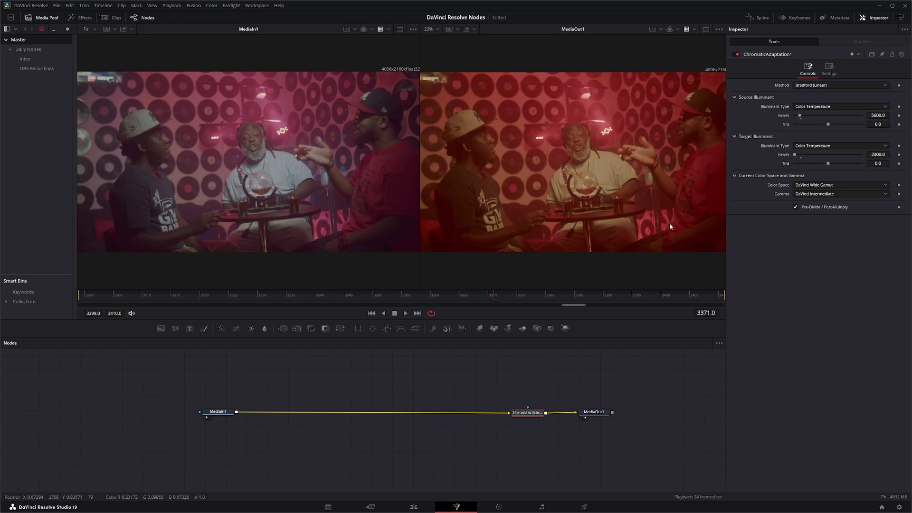
click(877, 155)
text(3200)
key(Tab)
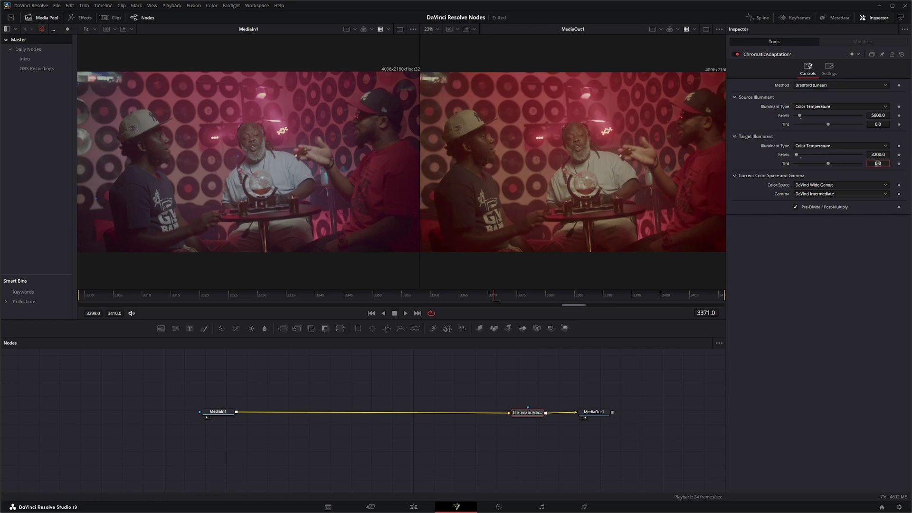